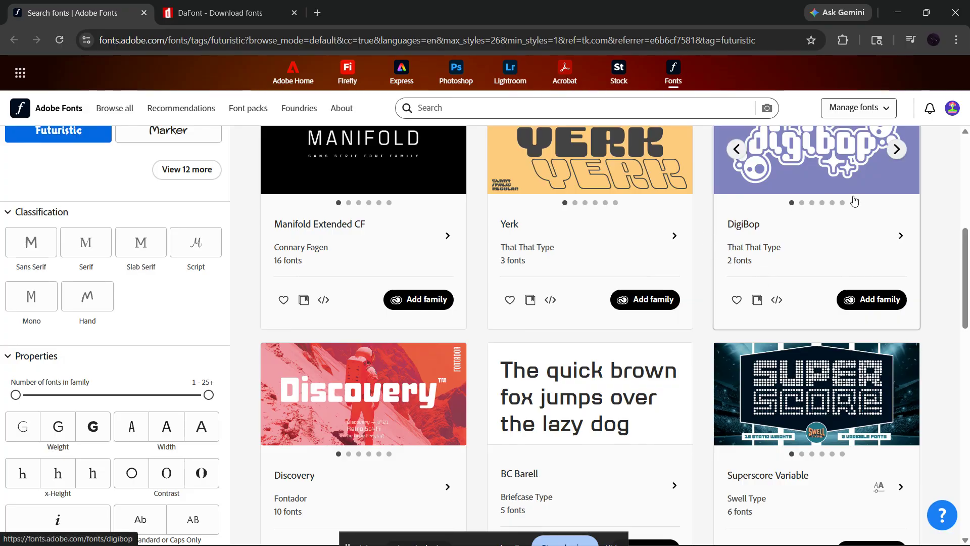
Browse the futuristic font families on Adobe Fonts and the recently added fonts on DaFont
scroll(859, 204, "up", 5)
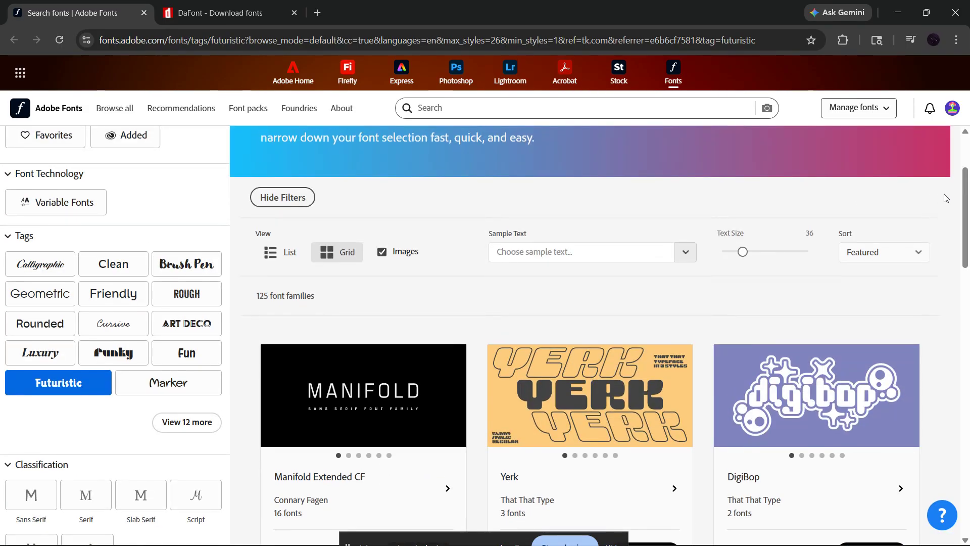
scroll(399, 420, "down", 5)
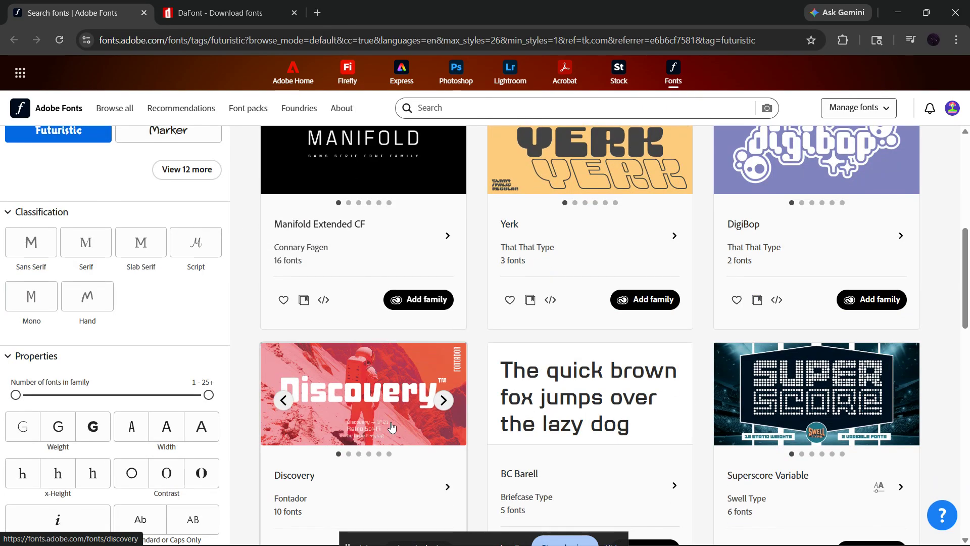
scroll(392, 427, "down", 10)
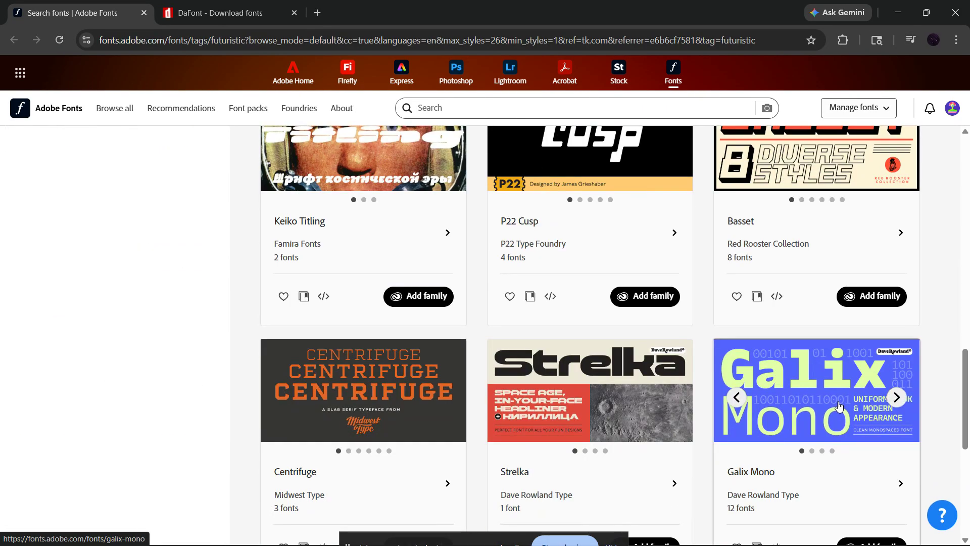
scroll(839, 407, "up", 18)
left_click(255, 12)
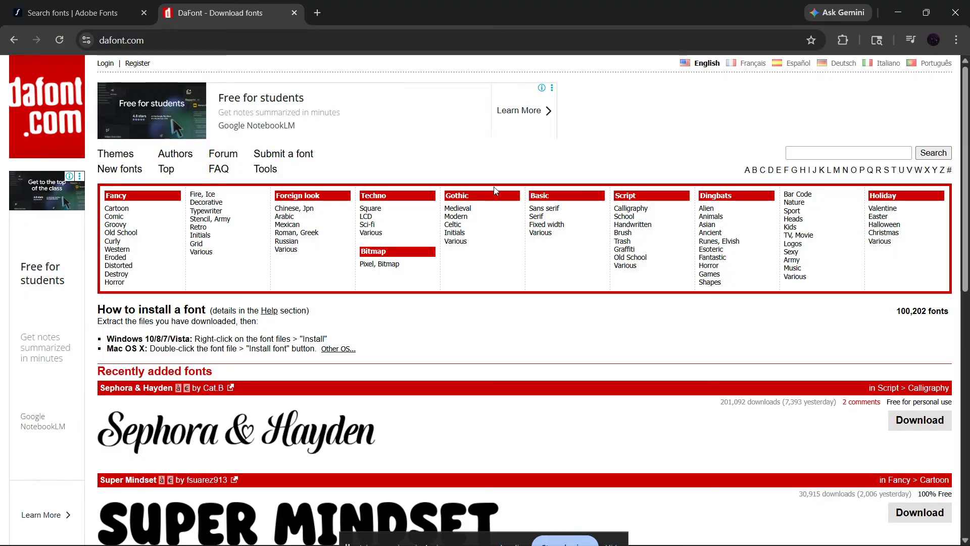
scroll(495, 190, "down", 10)
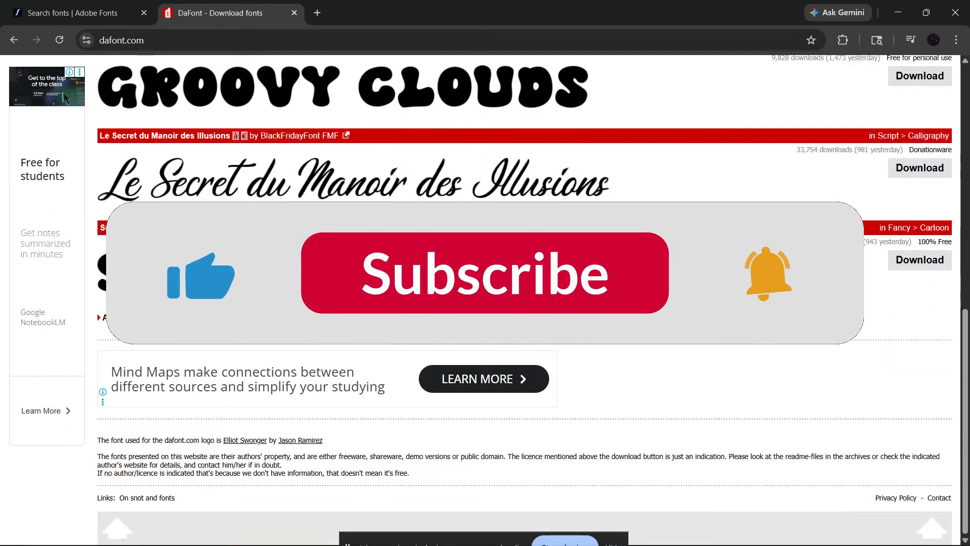
scroll(354, 303, "up", 3)
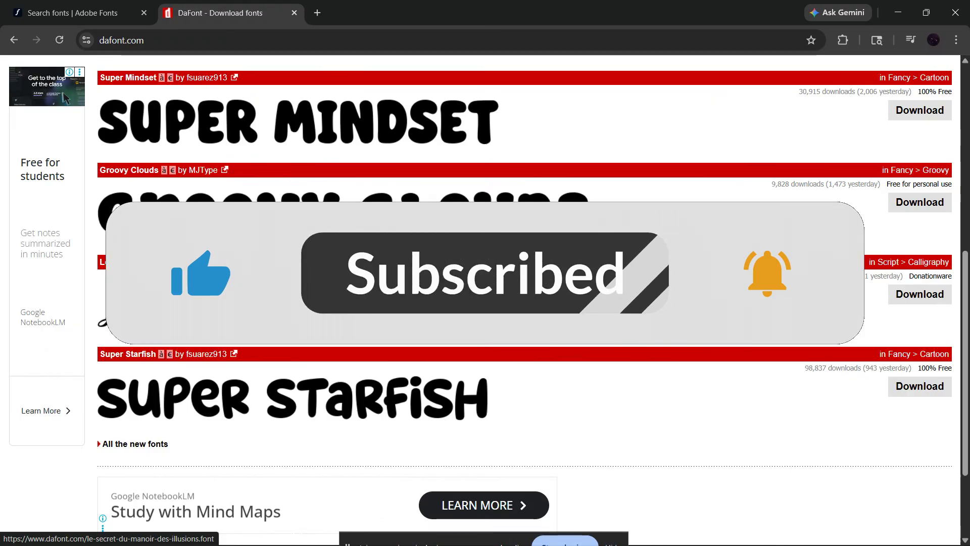
scroll(699, 309, "up", 3)
scroll(700, 310, "up", 3)
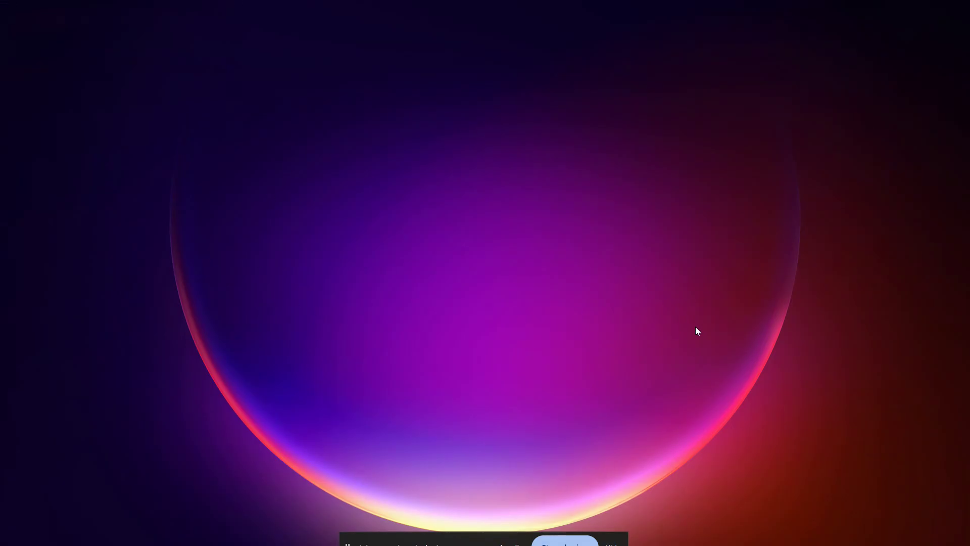
Download the Super Mindset font from the recently added fonts on DaFont
left_click(504, 484)
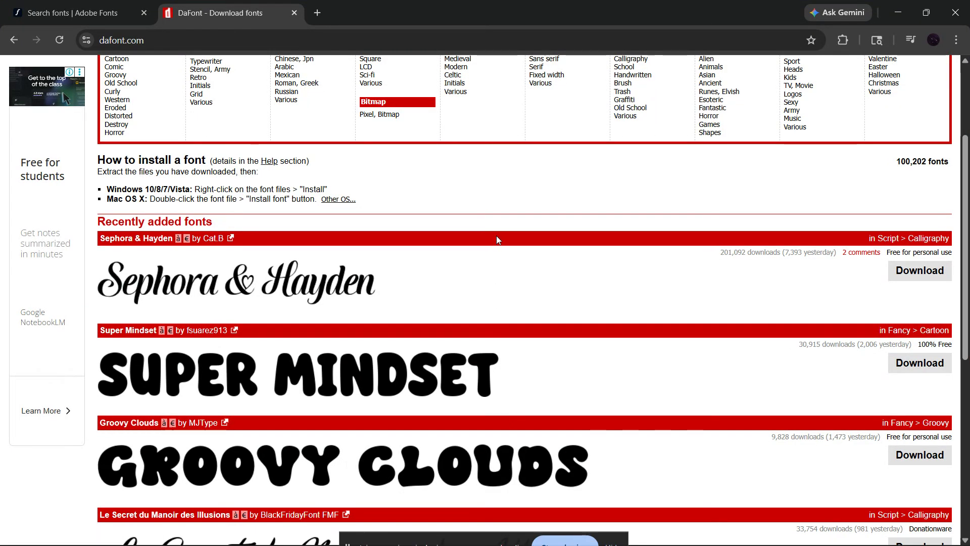
scroll(496, 238, "up", 3)
scroll(498, 240, "down", 1)
scroll(497, 240, "down", 4)
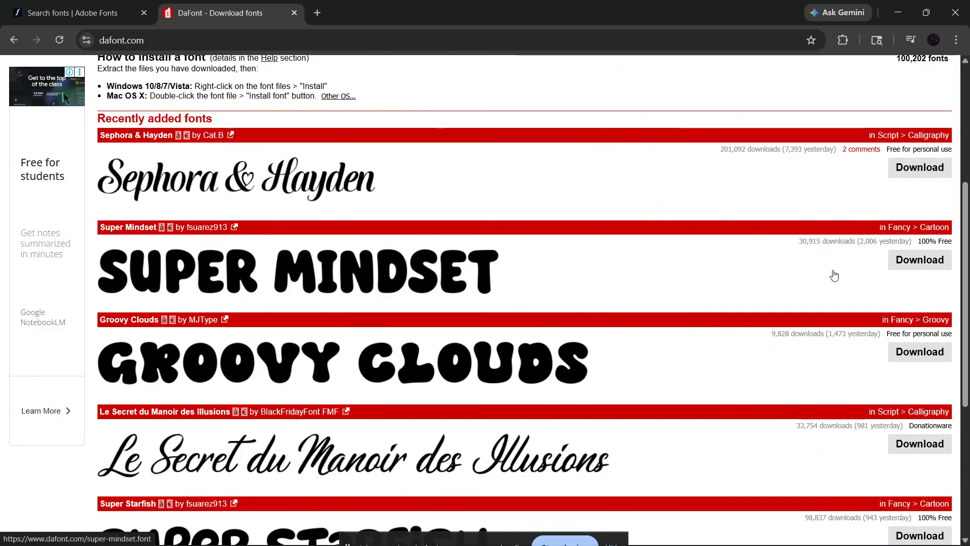
left_click(911, 264)
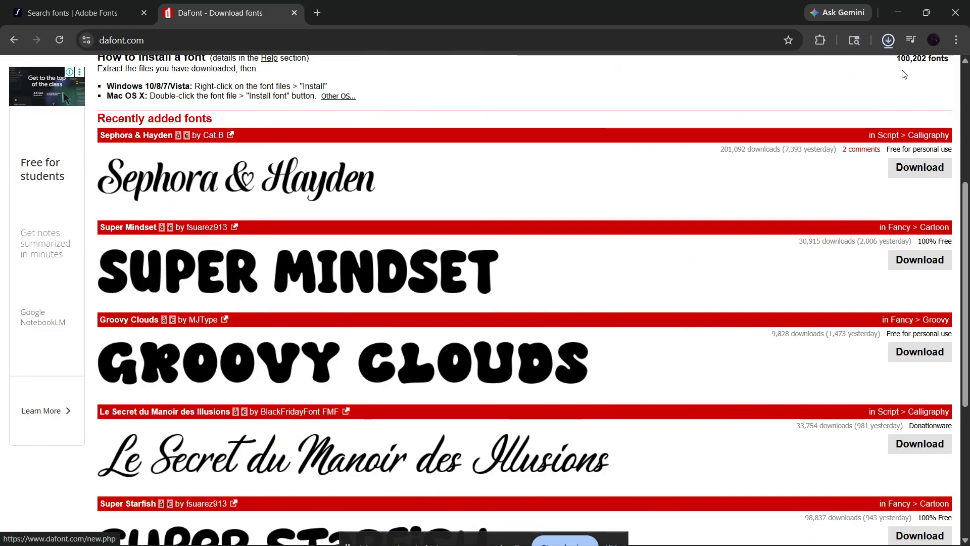
Open the downloaded super_mindset.zip, copy Super Mindset.ttf into the Videos folder and open that folder
left_click(890, 43)
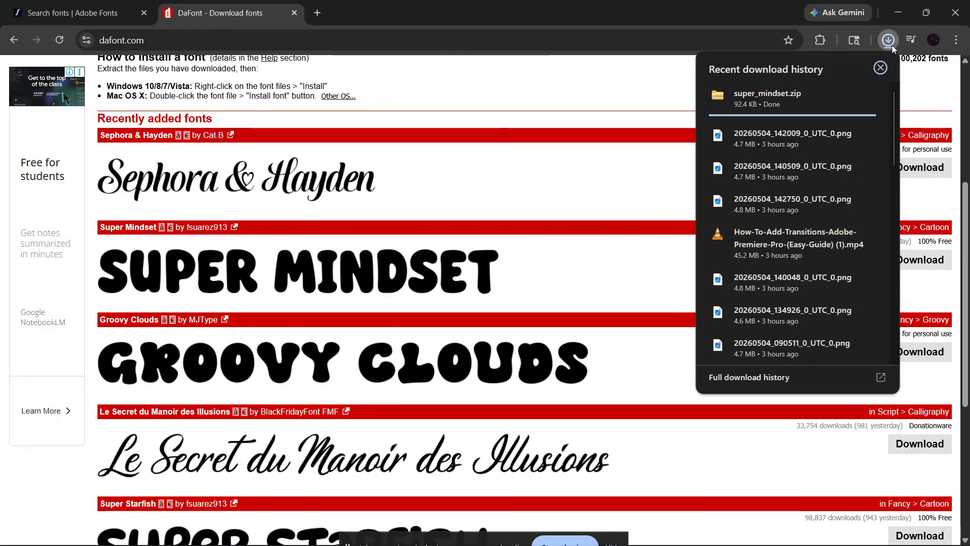
left_click(781, 96)
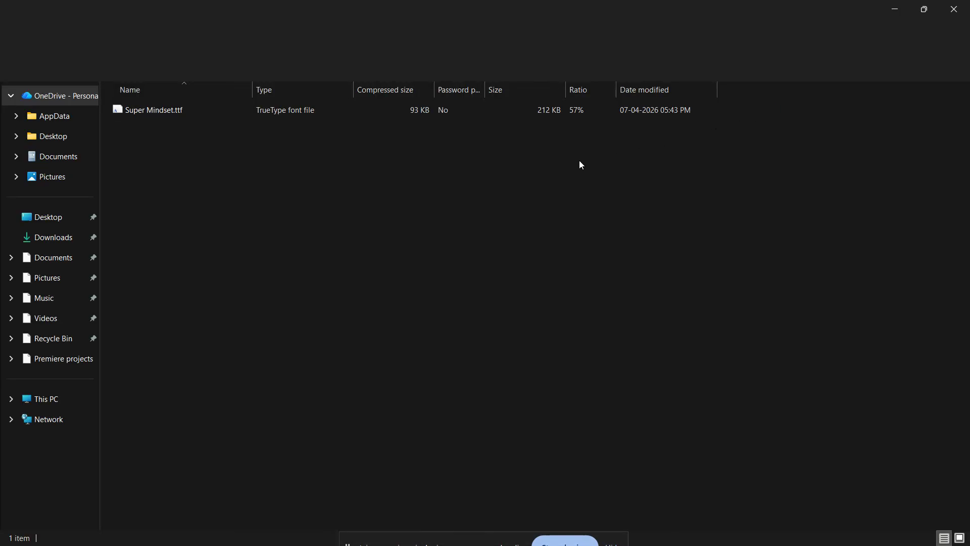
left_click_drag(147, 113, 44, 323)
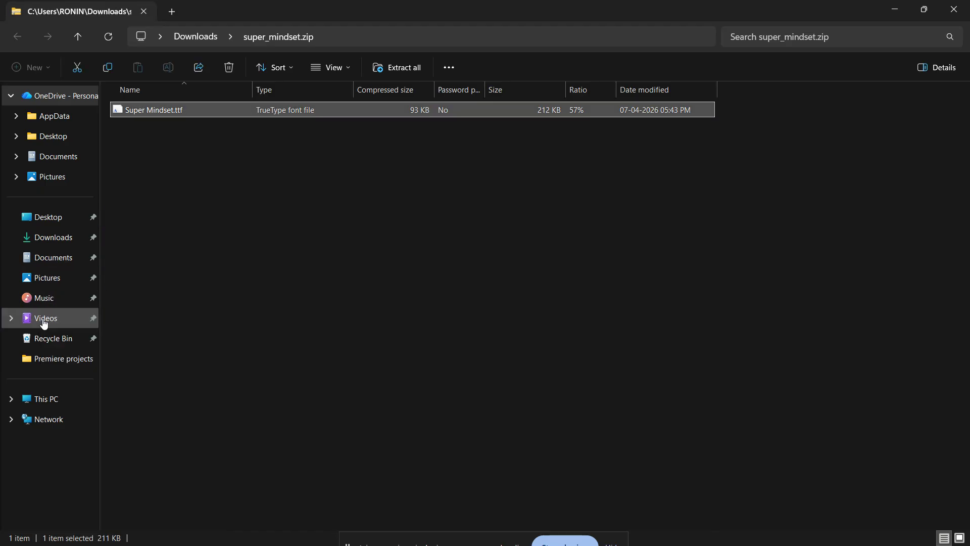
left_click(44, 323)
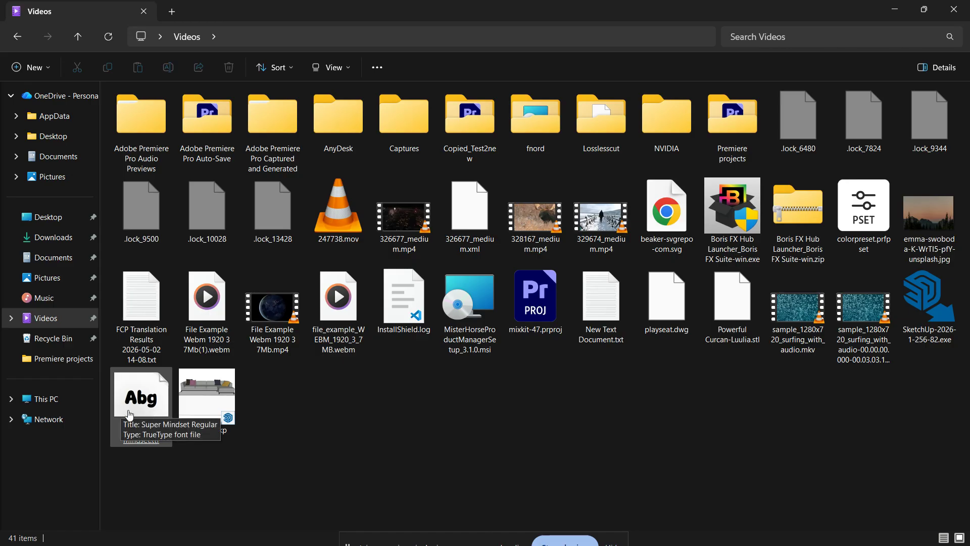
Preview the font samples in Super Mindset.ttf, then close the preview
left_click(129, 415)
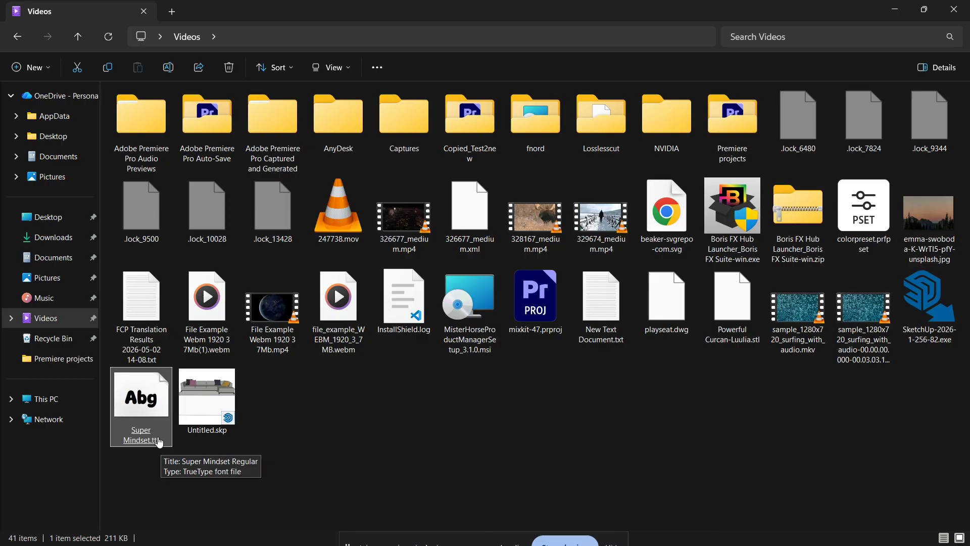
double_click(148, 409)
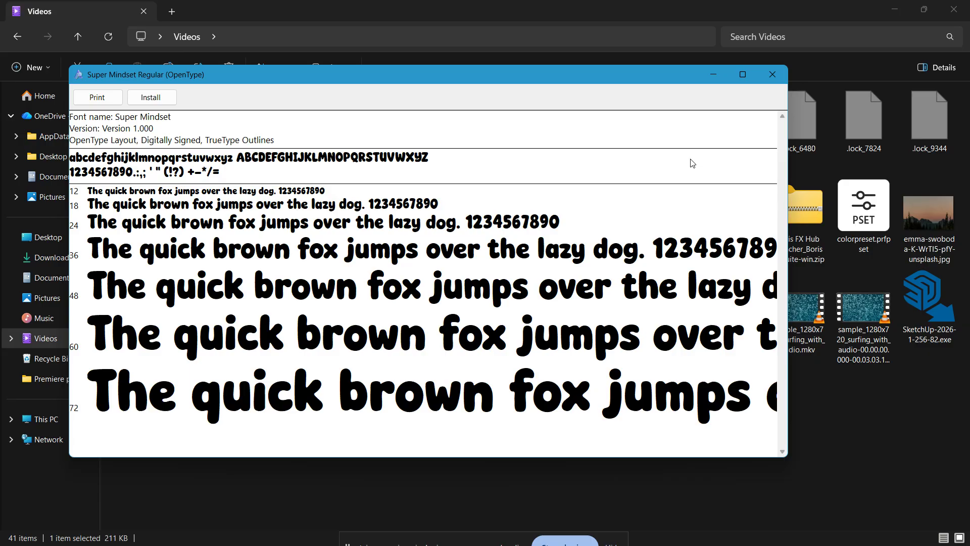
left_click(770, 74)
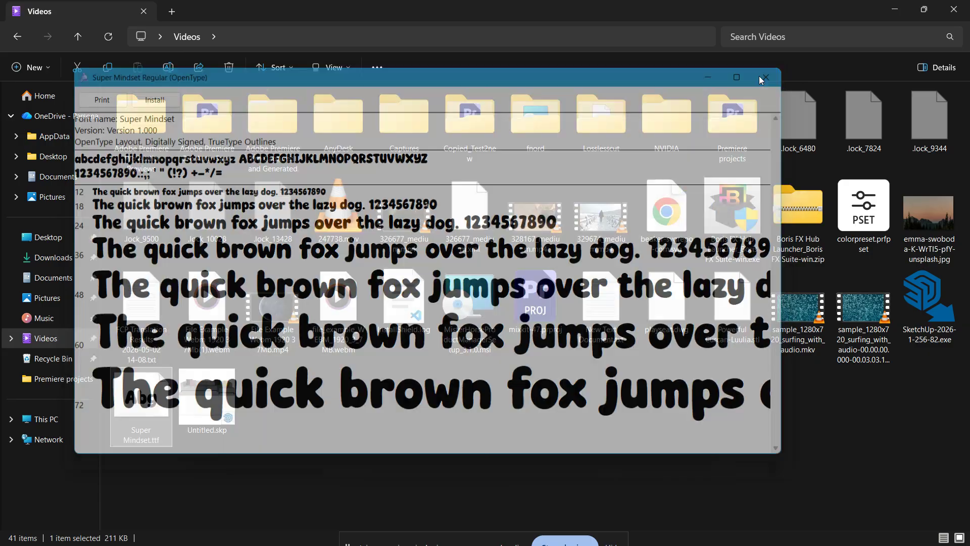
double_click(151, 412)
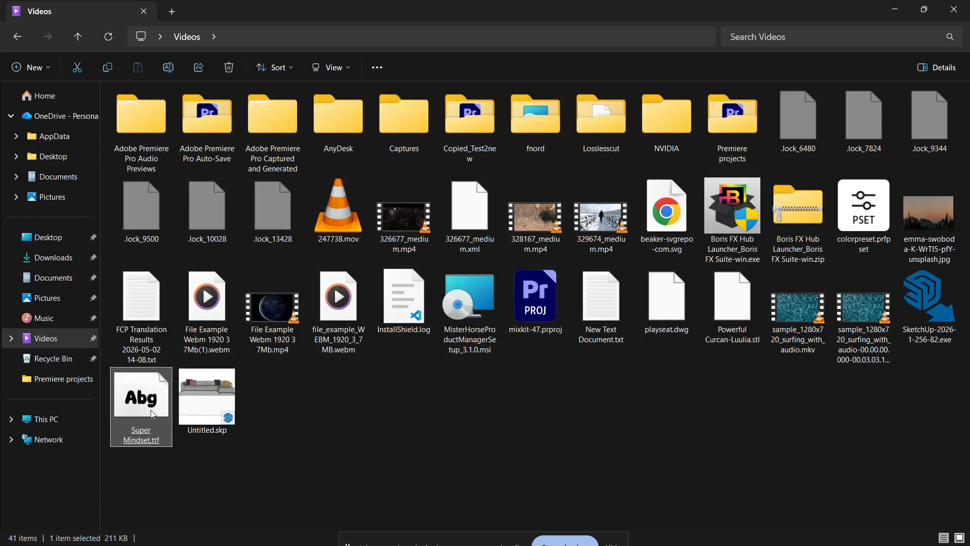
Install Super Mindset.ttf for all users
right_click(153, 415)
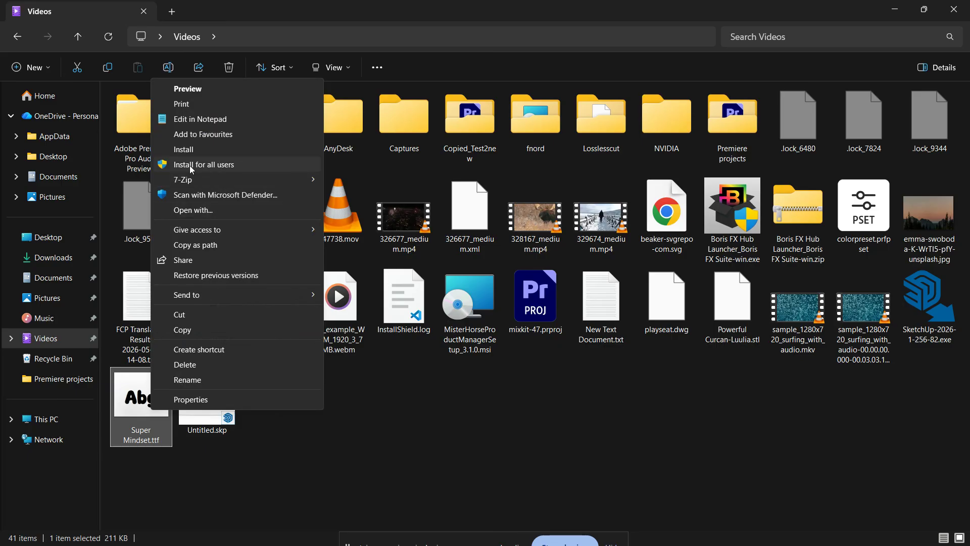
left_click(206, 166)
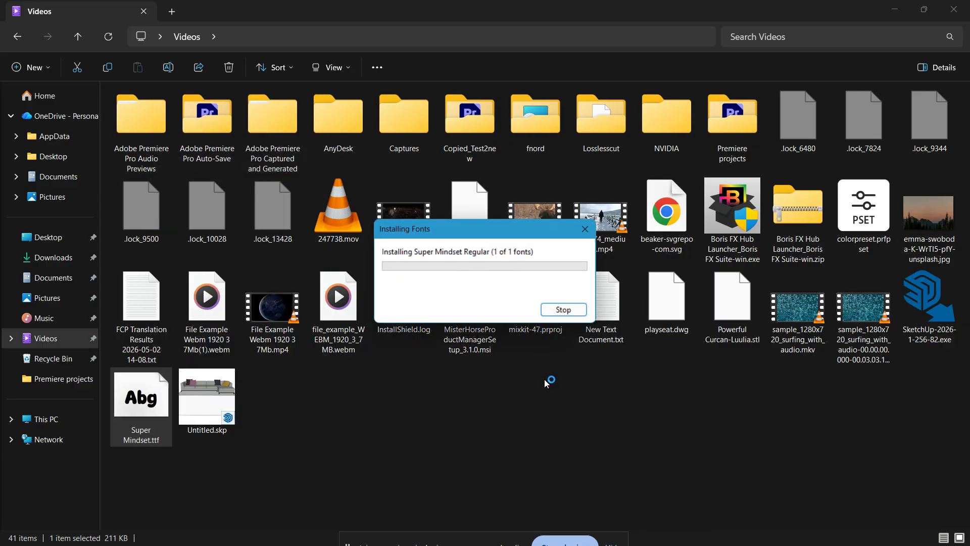
left_click(522, 392)
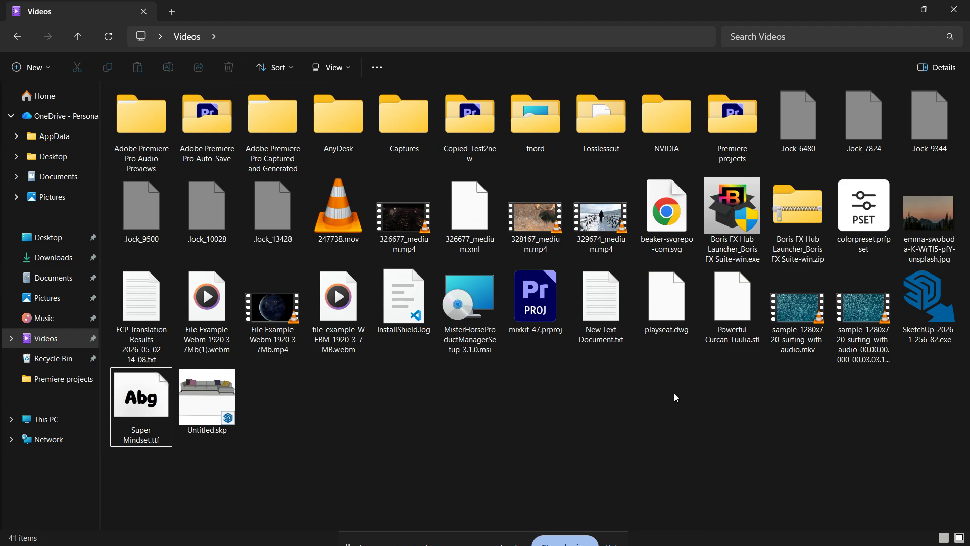
Switch to Adobe Premiere and add a text layer reading "TEXT" over the moose clip at the sequence start
mouse_move(629, 535)
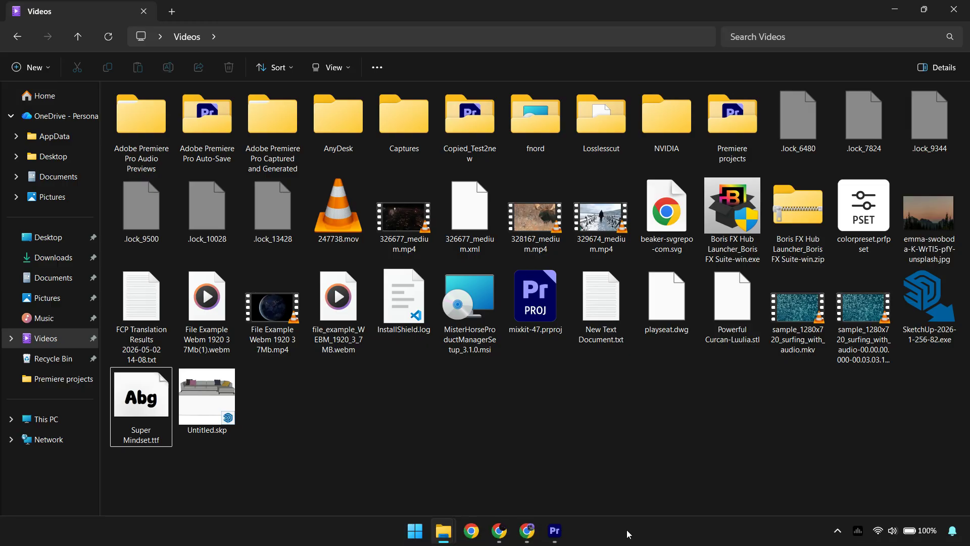
left_click(555, 531)
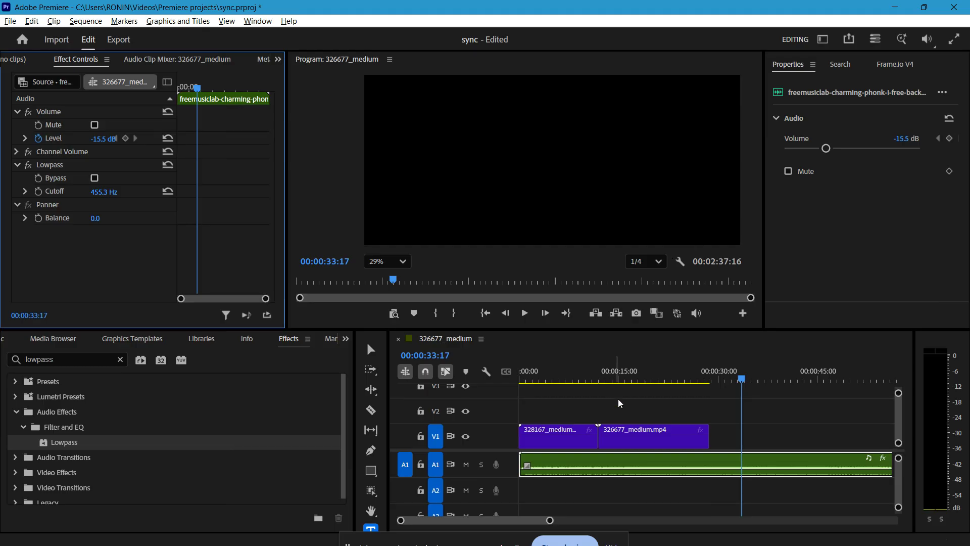
left_click(619, 383)
left_click_drag(617, 387, 520, 384)
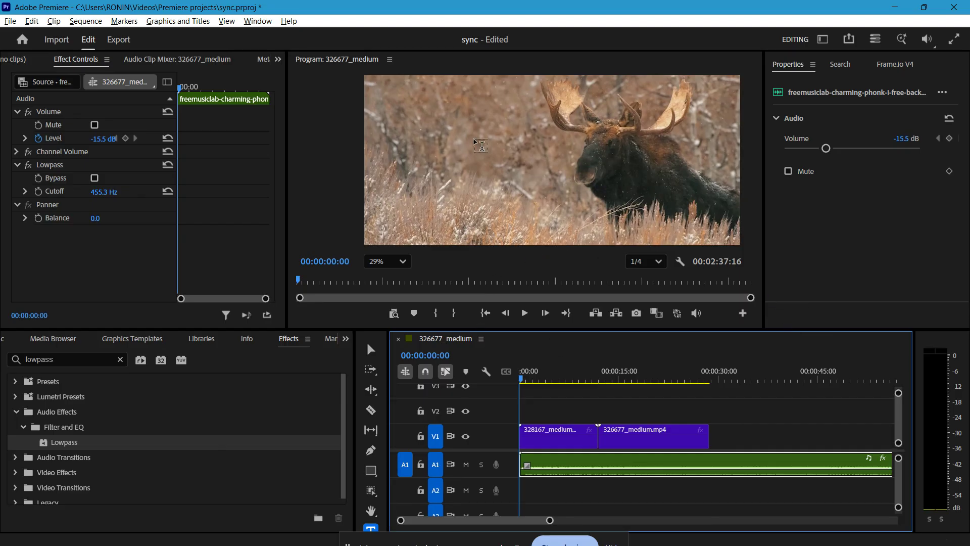
left_click(532, 169)
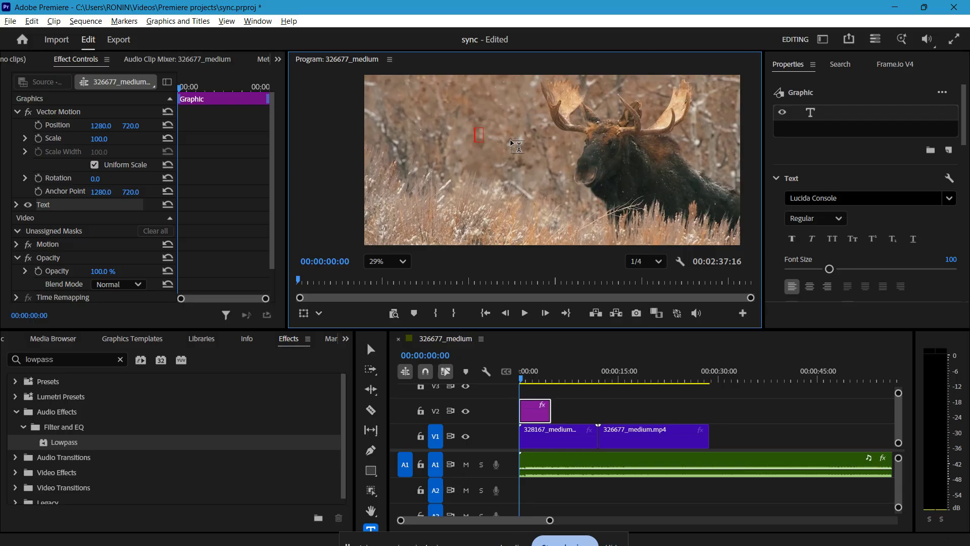
type("TEXT")
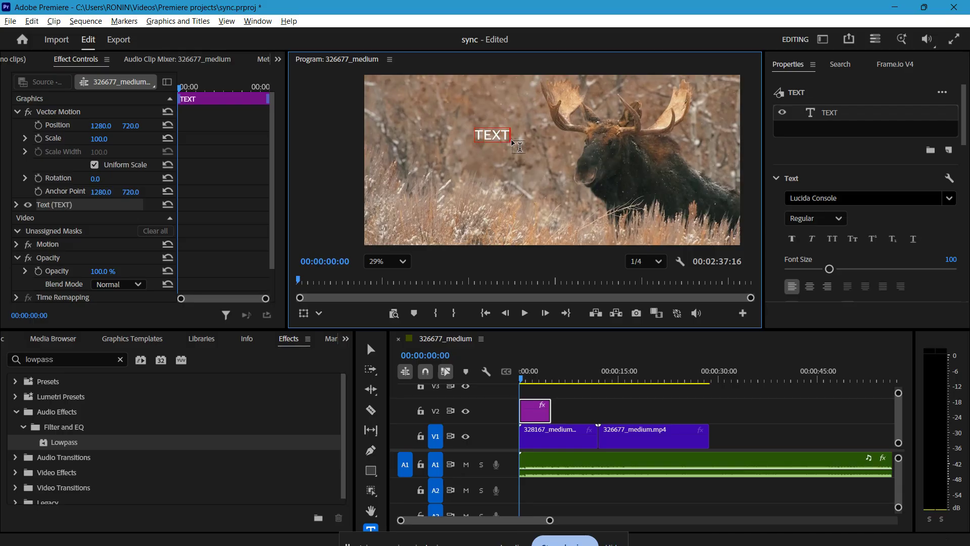
Search the text layer's fonts for "super" and apply the SuperFrench font
left_click(258, 21)
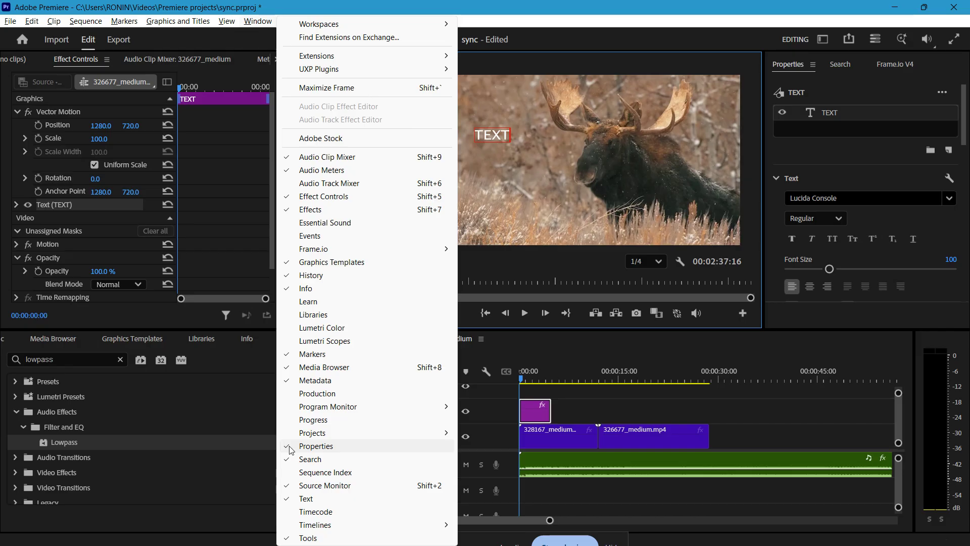
left_click(864, 146)
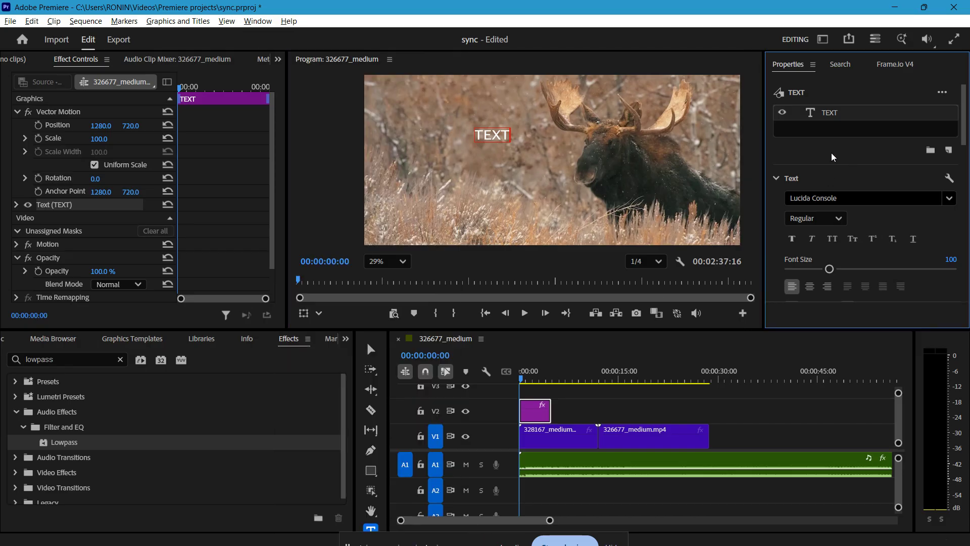
left_click(950, 203)
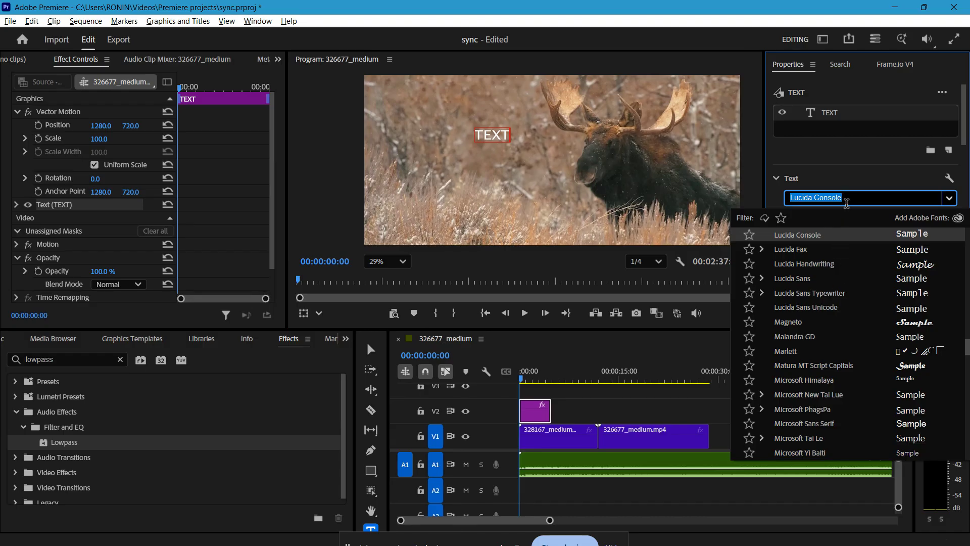
type("super")
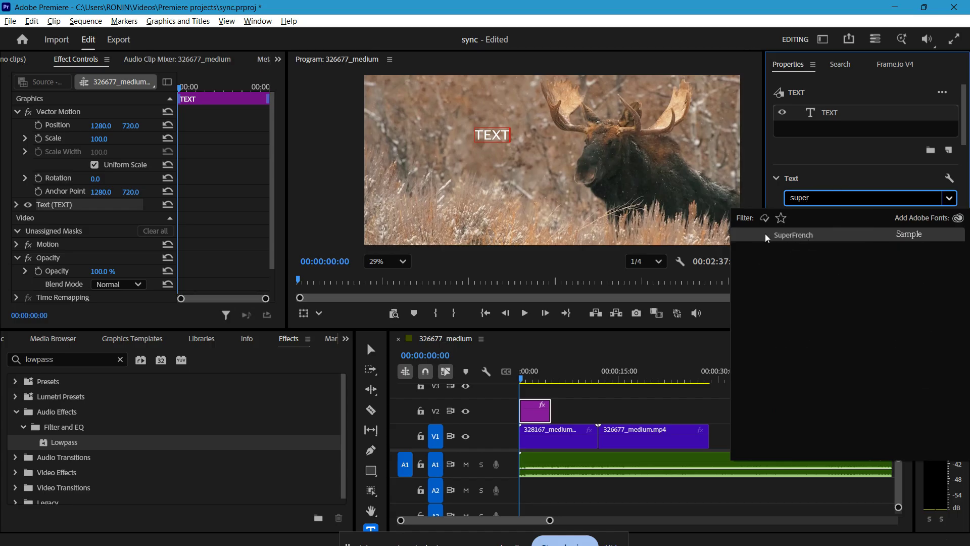
left_click(817, 236)
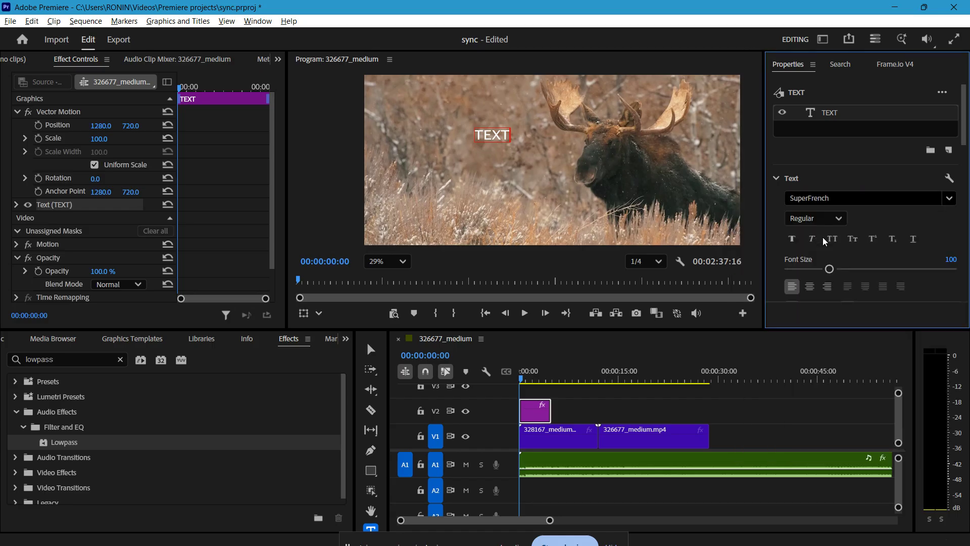
Add a second text layer reading "TEXT" just below the first one and browse the fonts available for it
left_click(503, 149)
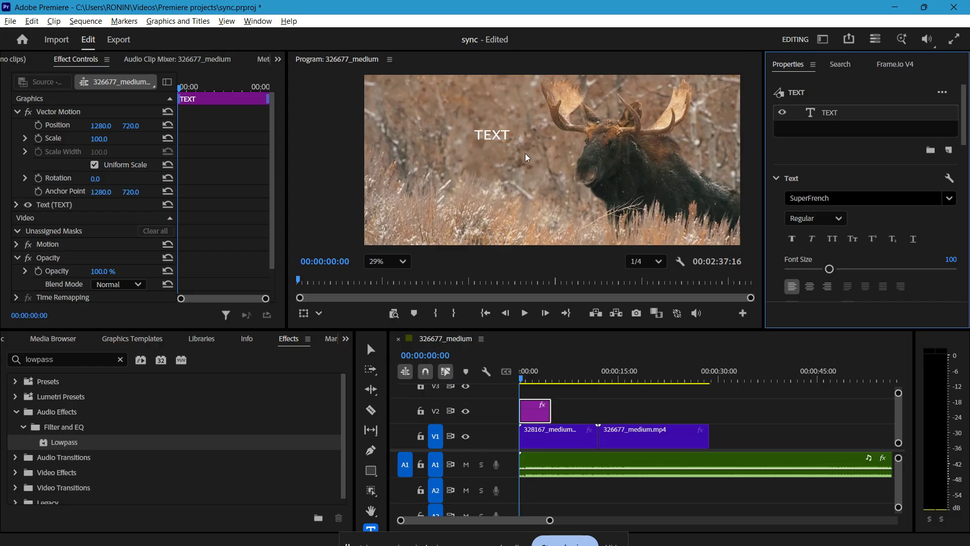
type("TEXT")
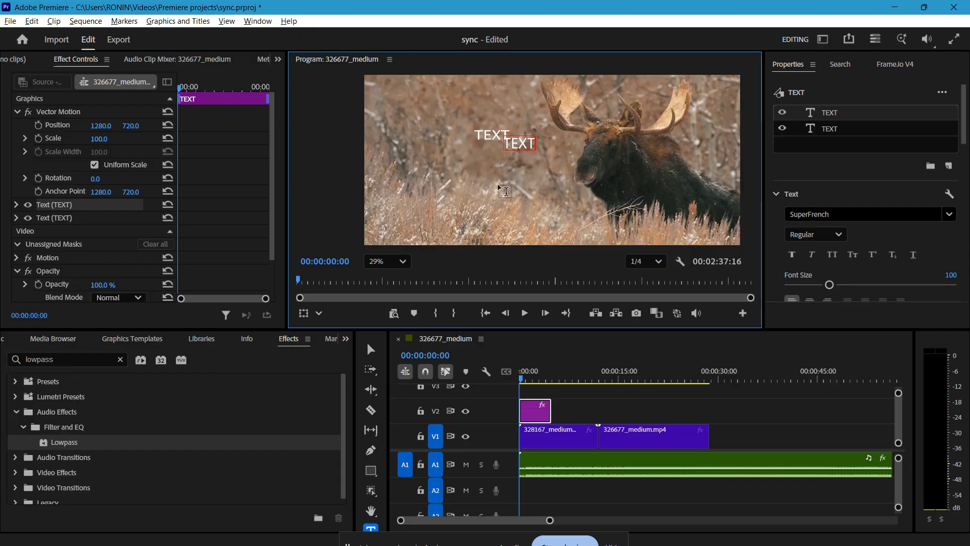
left_click(953, 220)
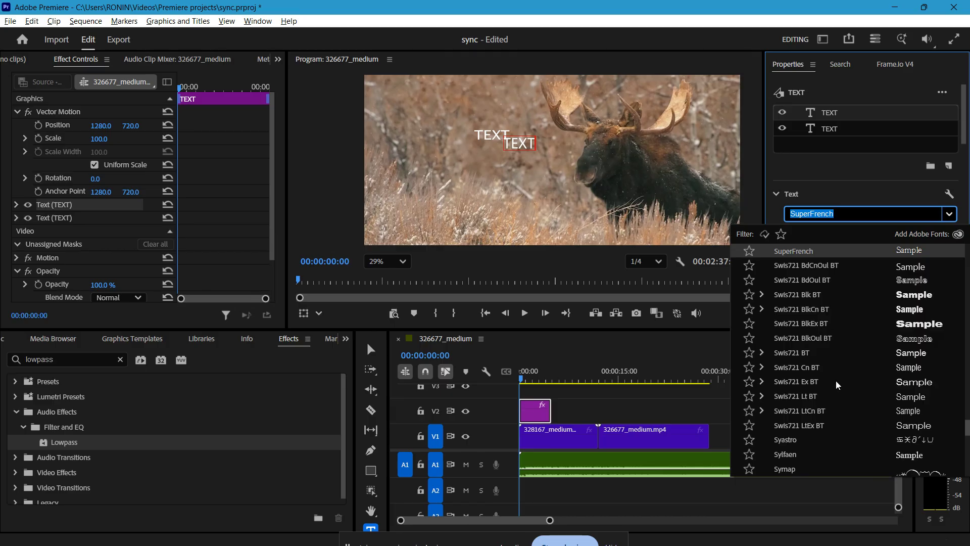
scroll(840, 328, "down", 4)
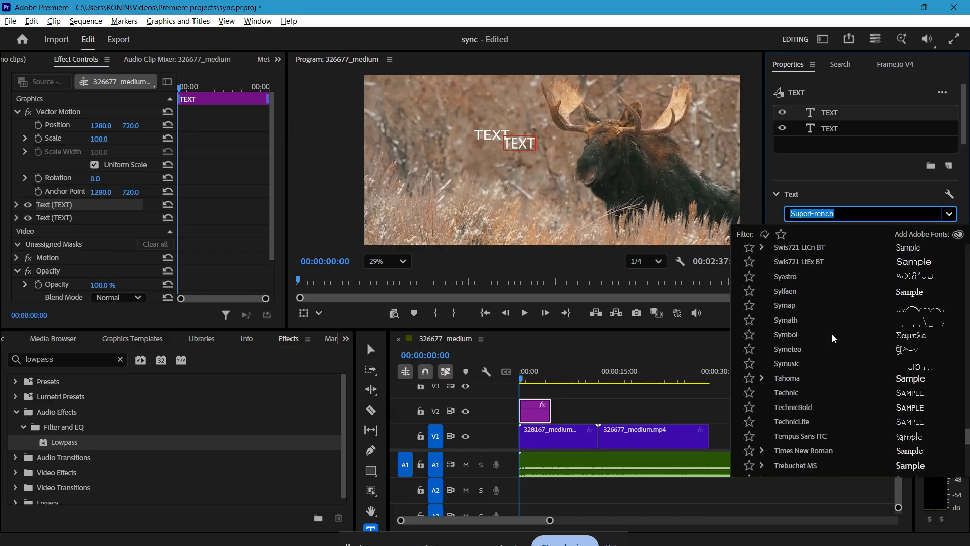
scroll(833, 339, "down", 3)
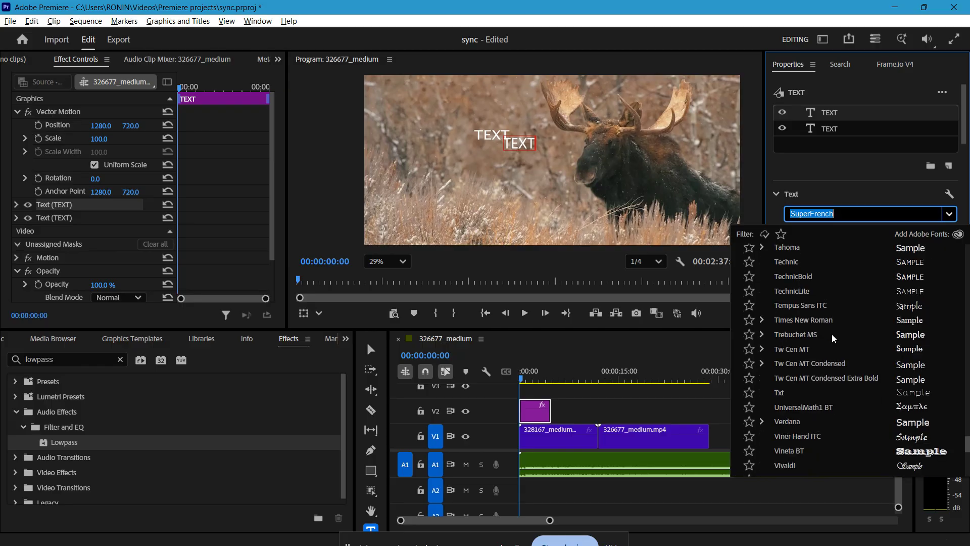
scroll(833, 339, "up", 7)
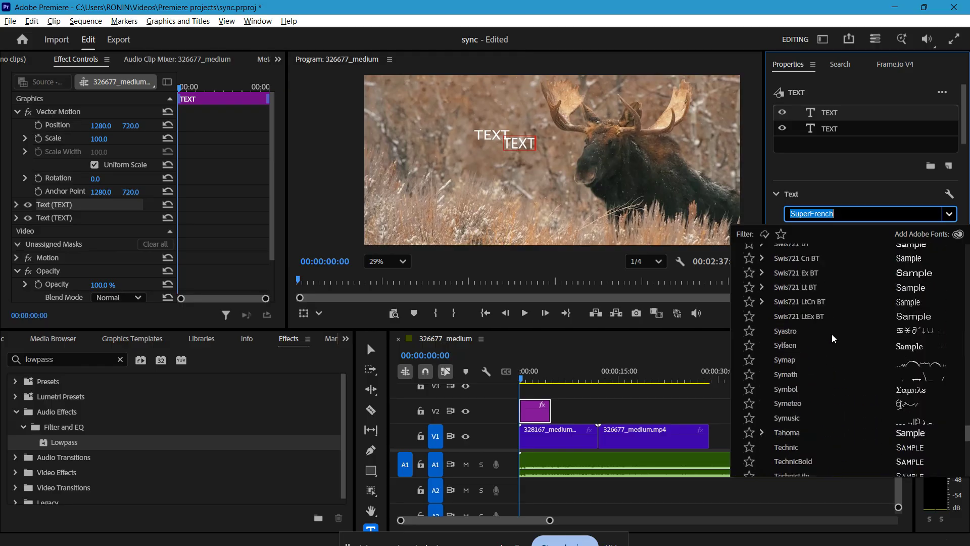
scroll(833, 339, "up", 10)
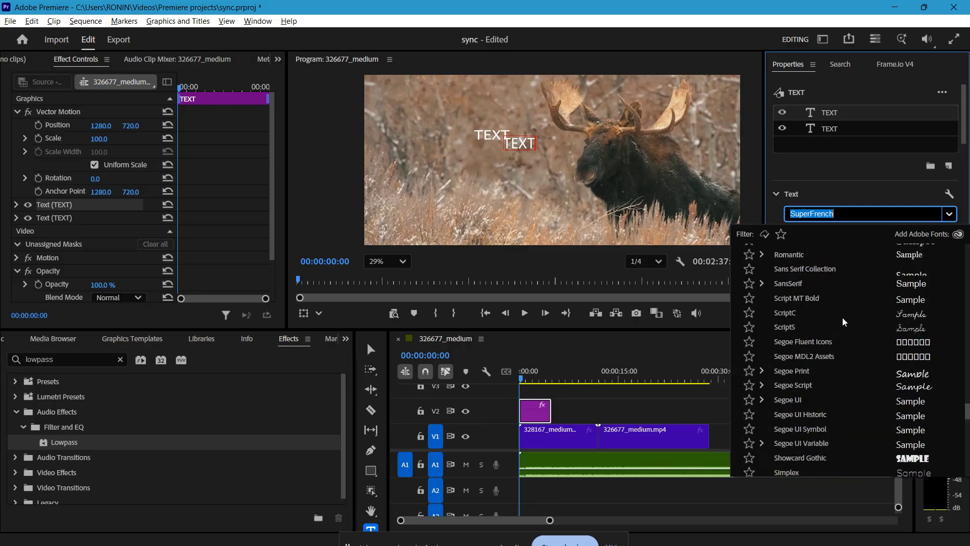
left_click(878, 196)
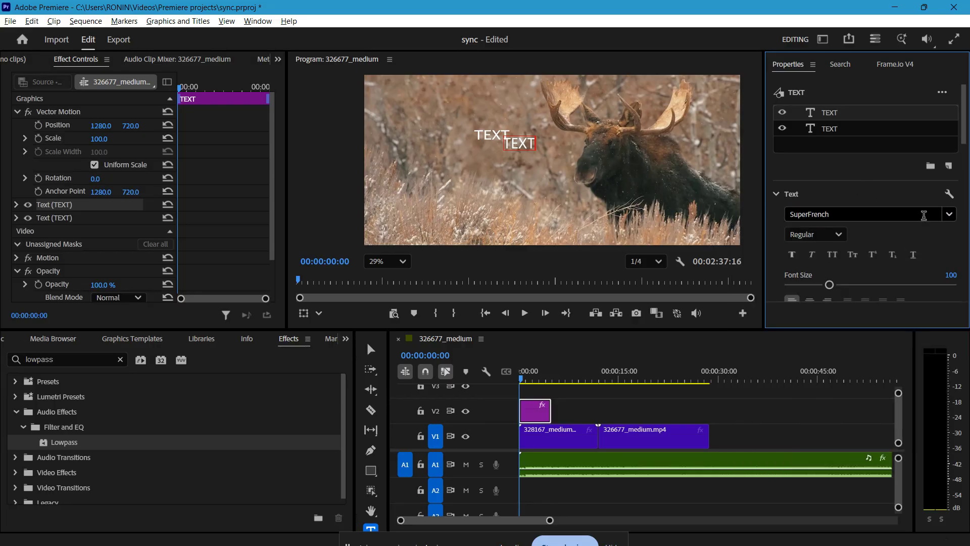
Open the Adobe Fonts website from the new text layer's font list and close the older Adobe Fonts page
left_click(950, 217)
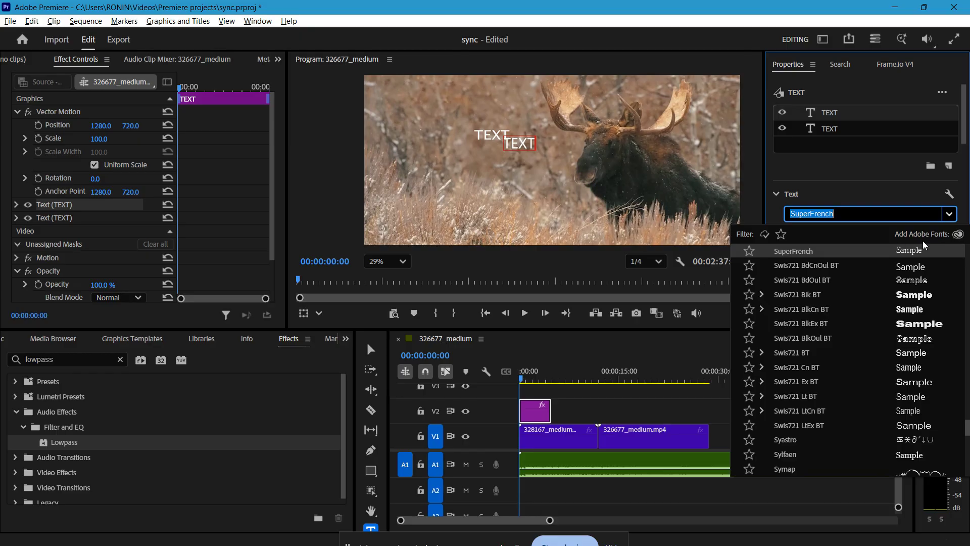
left_click(958, 234)
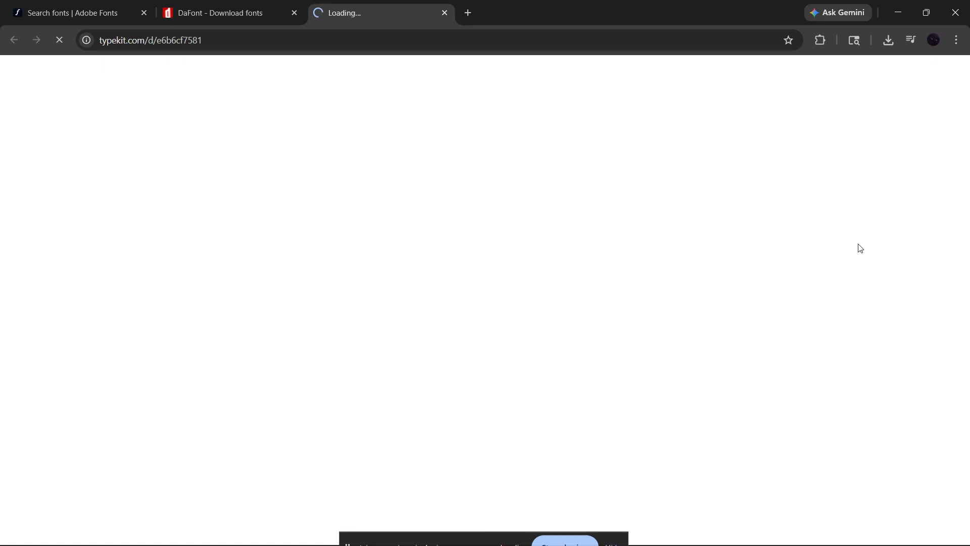
left_click(144, 13)
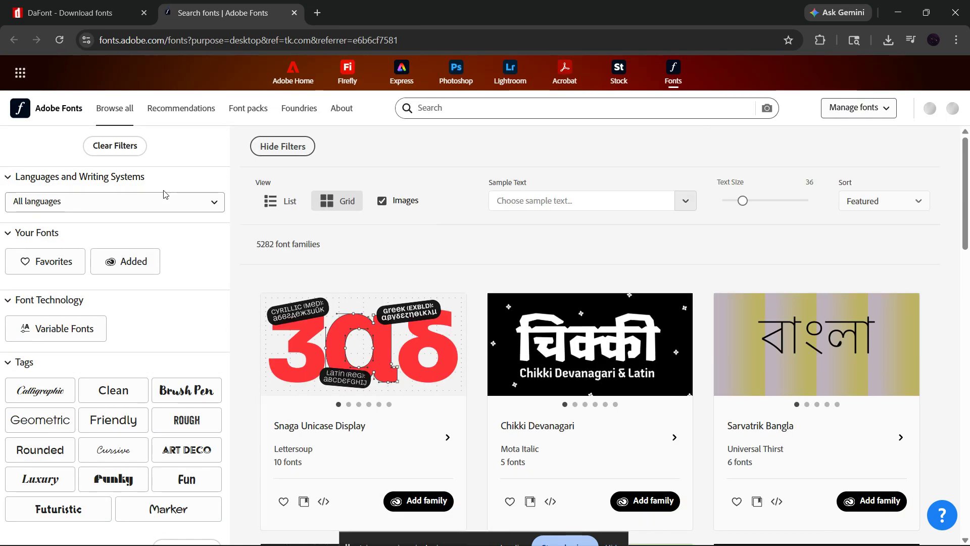
Filter the Adobe Fonts families by the English language and the Clean tag
left_click(163, 201)
left_click(124, 243)
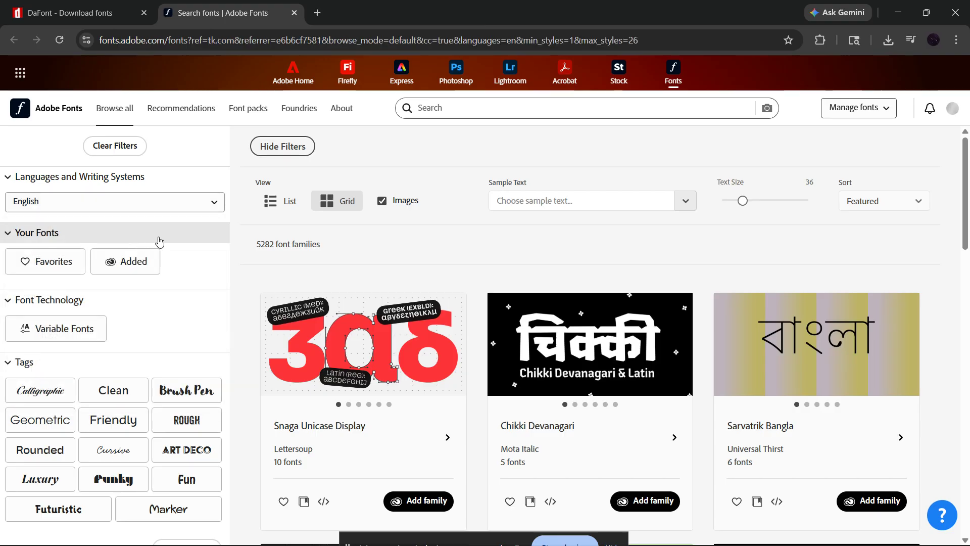
left_click(121, 400)
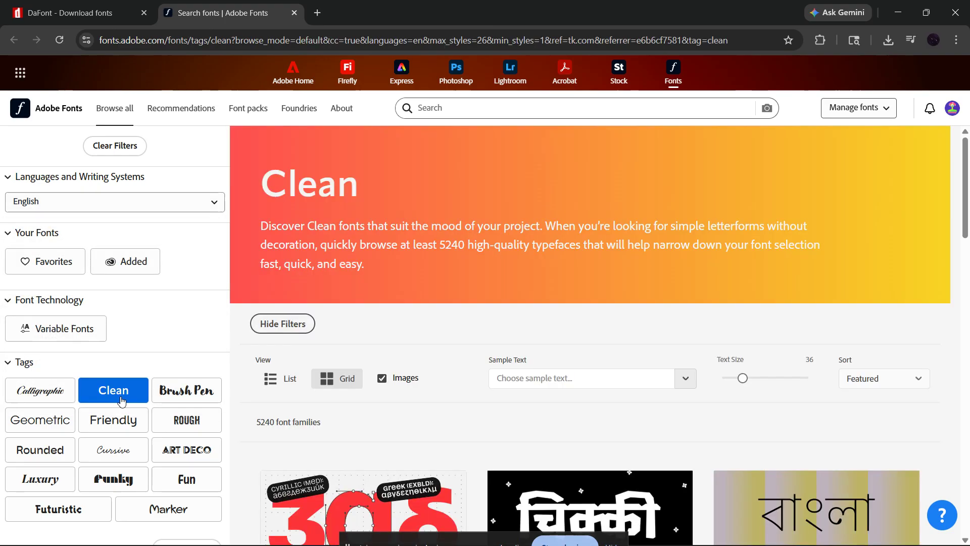
Browse the filtered families, add the Manifold Extended CF family to the Adobe apps and dismiss the notice
scroll(834, 389, "down", 10)
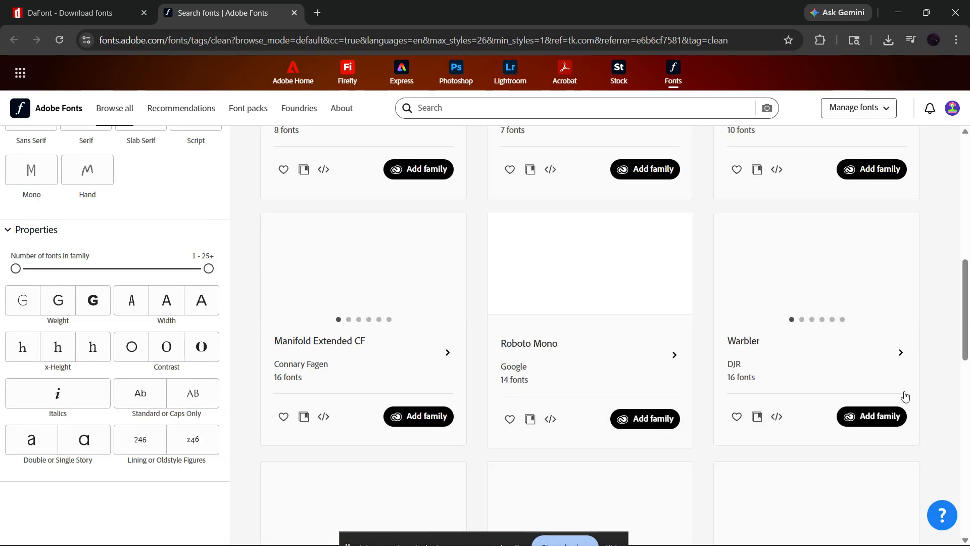
scroll(916, 374, "up", 5)
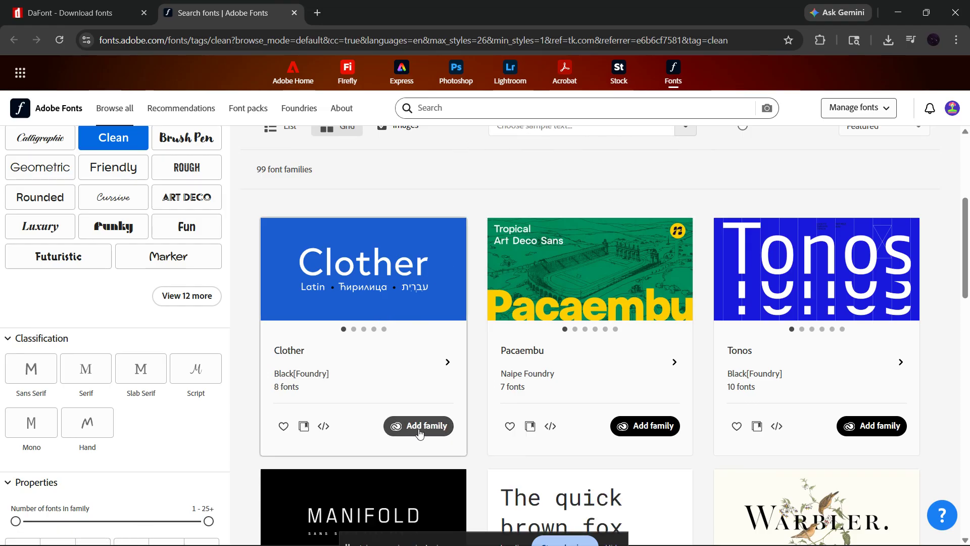
scroll(419, 438, "down", 5)
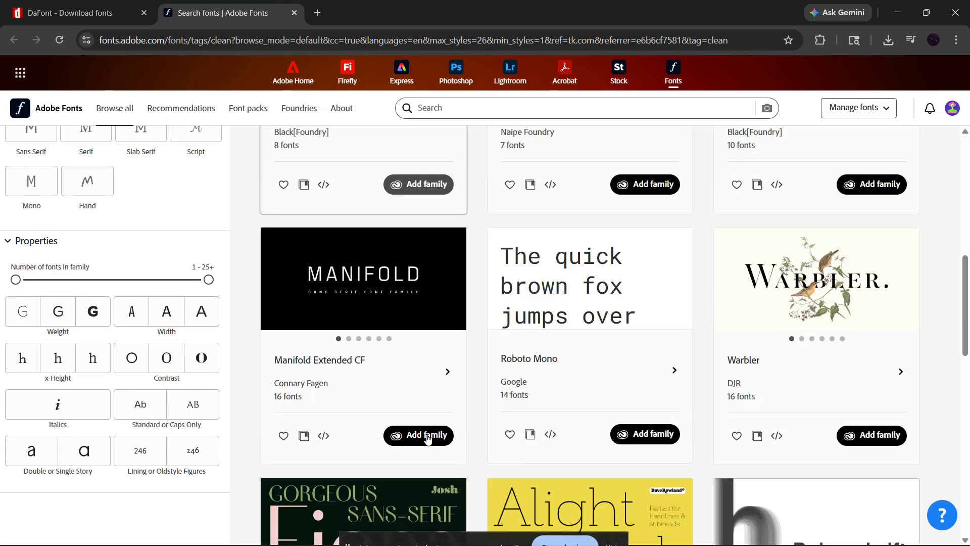
left_click(415, 426)
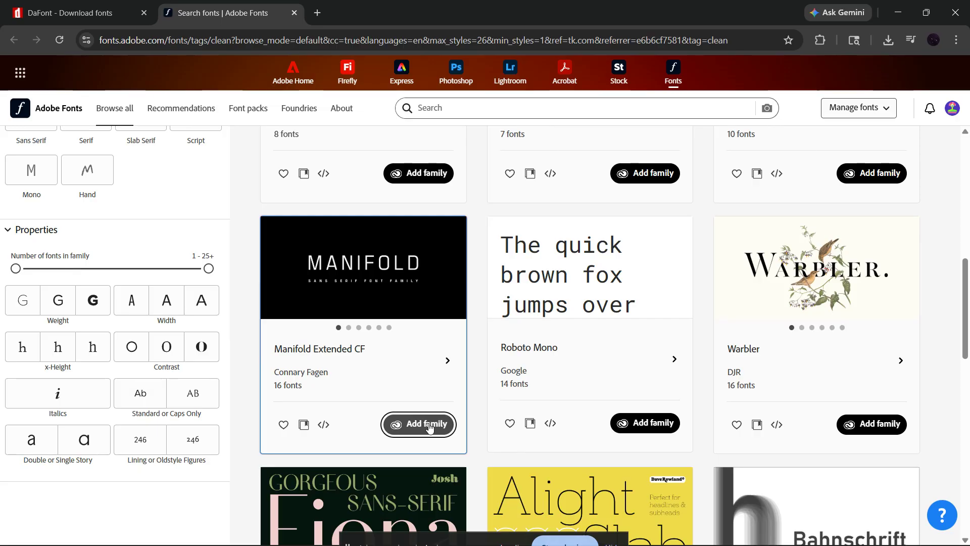
left_click(430, 425)
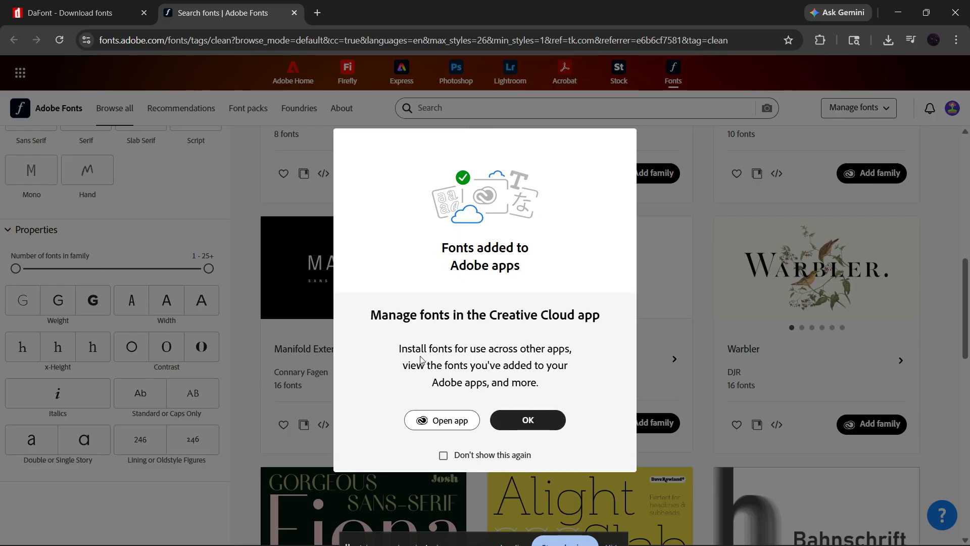
left_click(528, 420)
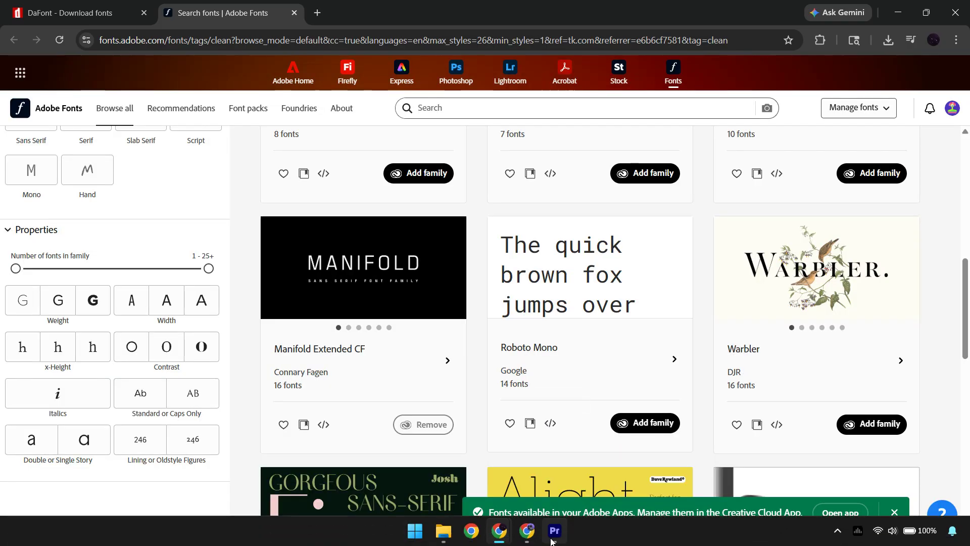
Switch back to Adobe Premiere and search the second text layer's fonts for "ma"
left_click(554, 534)
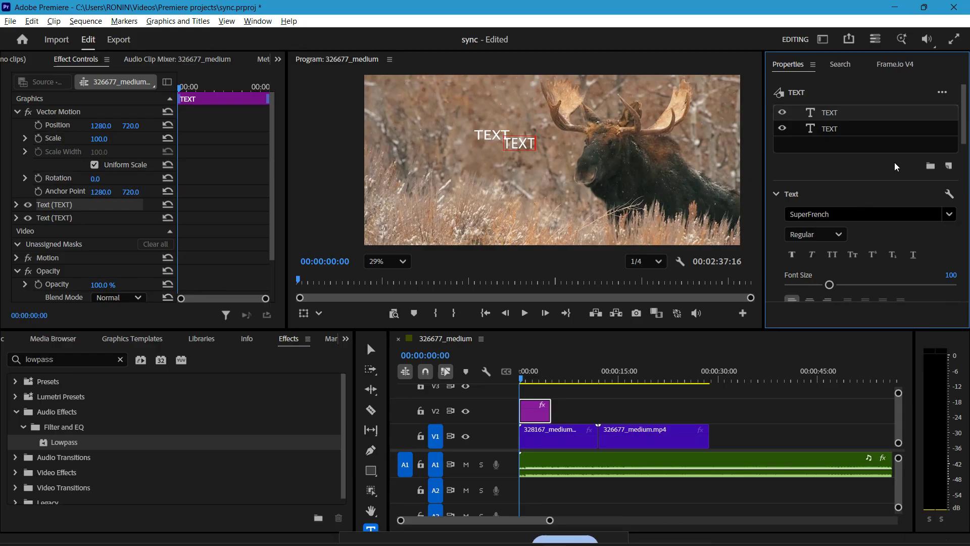
left_click(950, 215)
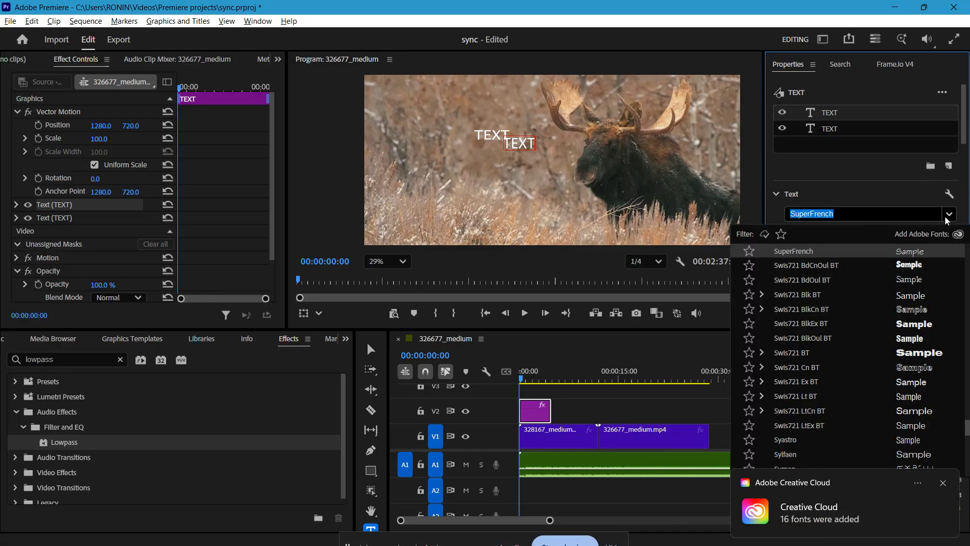
type("ma")
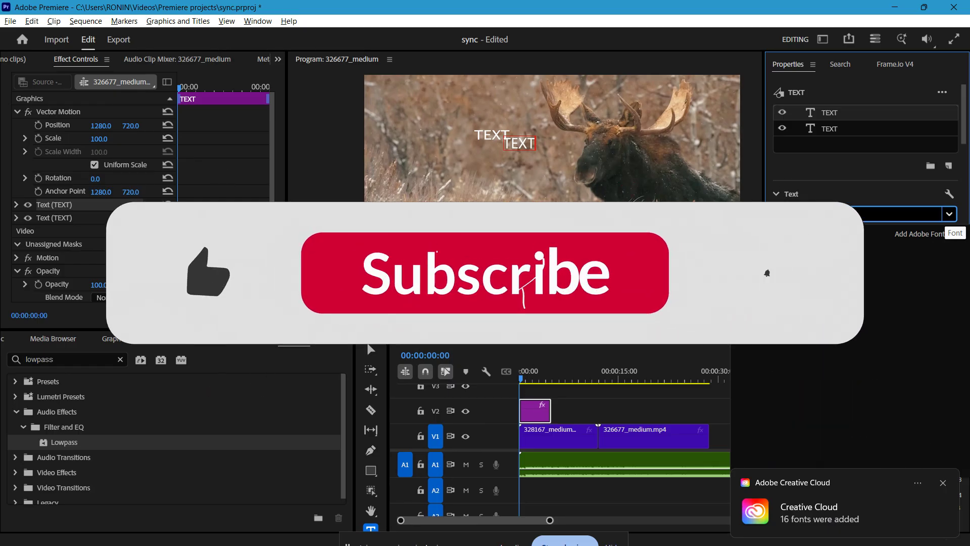